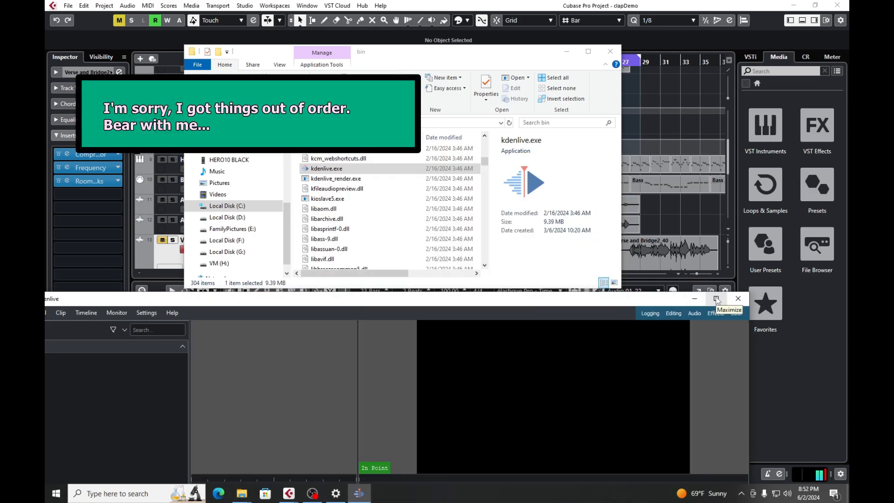
# Import GX010070.MP4, switching the project to its HD 1080p 59.94 fps profile, and place the clip at the start of track V1.
pyautogui.click(716, 298)
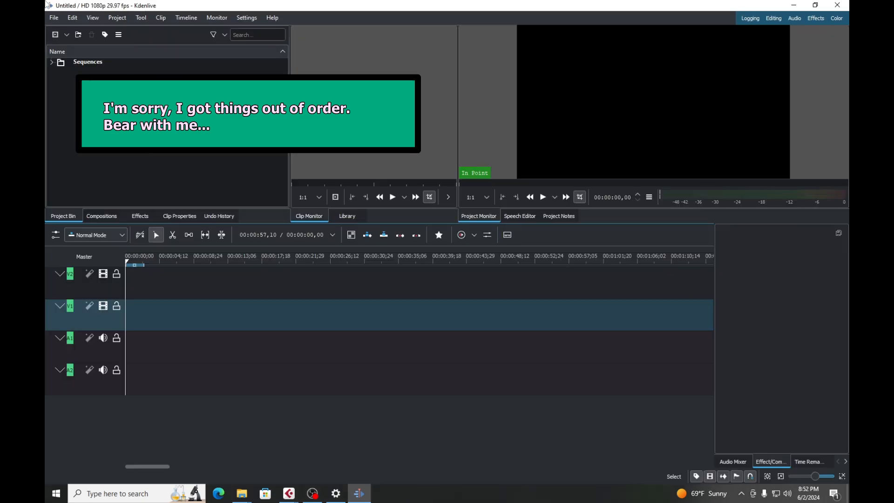
pyautogui.click(117, 17)
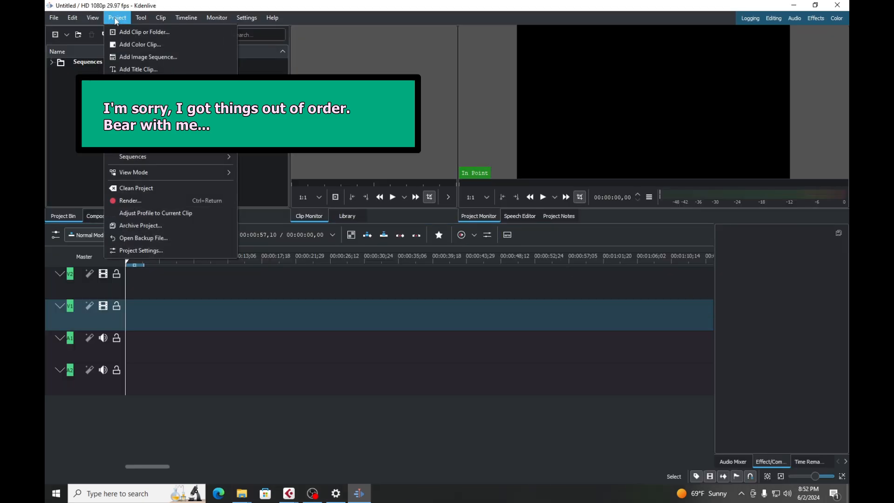
pyautogui.click(133, 34)
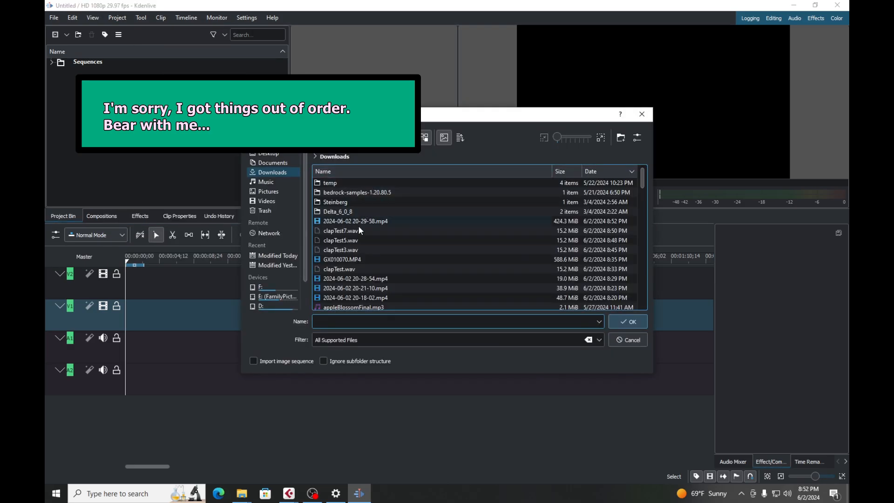
pyautogui.click(344, 262)
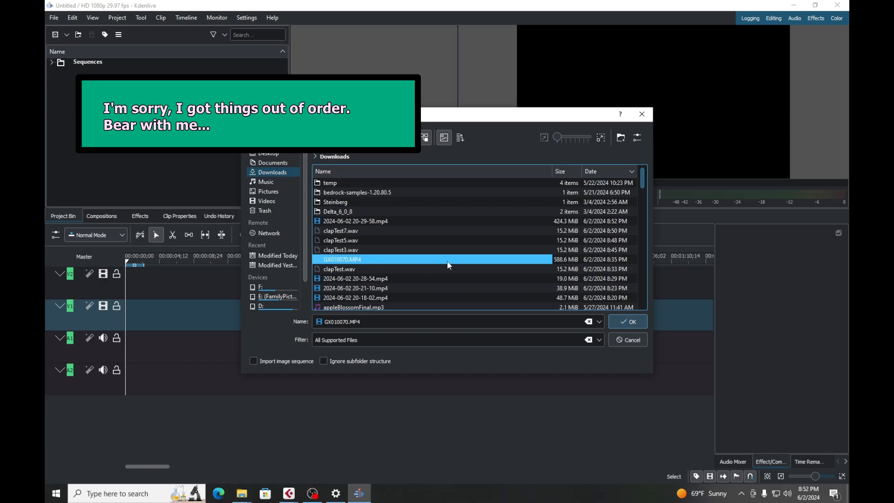
pyautogui.click(629, 321)
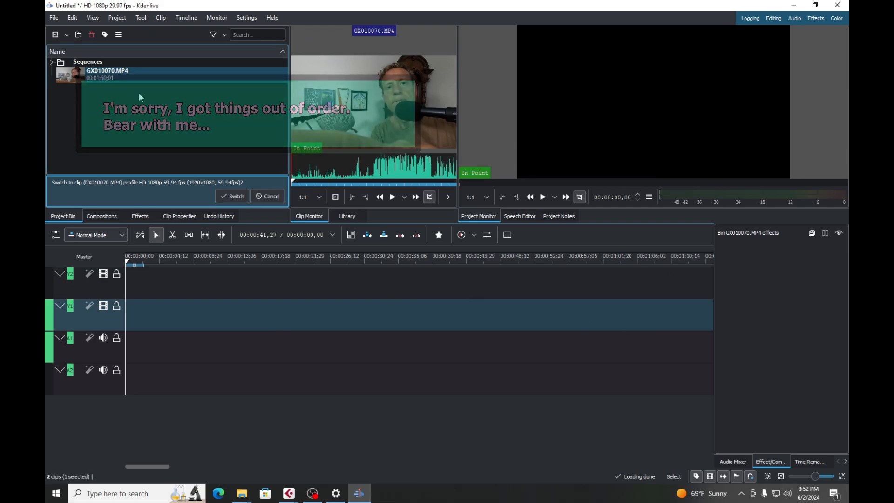
pyautogui.click(230, 199)
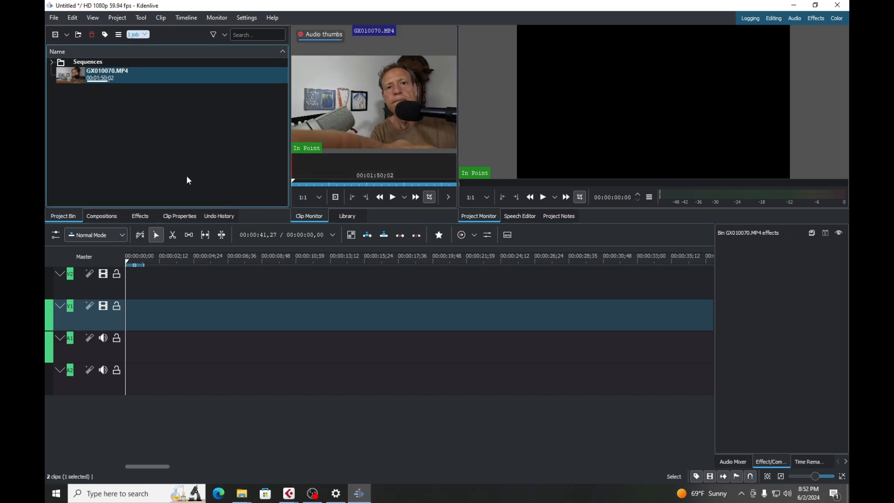
pyautogui.moveTo(68, 77); pyautogui.dragTo(128, 316)
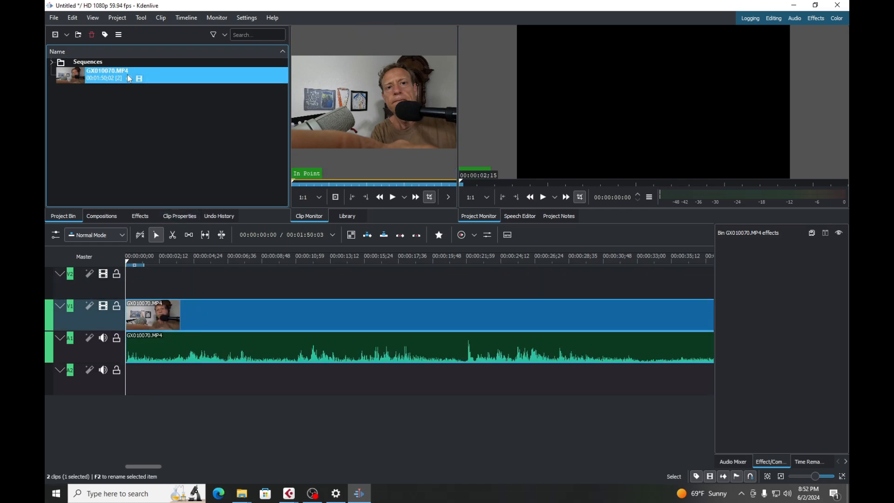
# Import clapTest7.wav from Downloads and place it on audio track A2, starting about 4.5 seconds into the timeline.
pyautogui.click(118, 17)
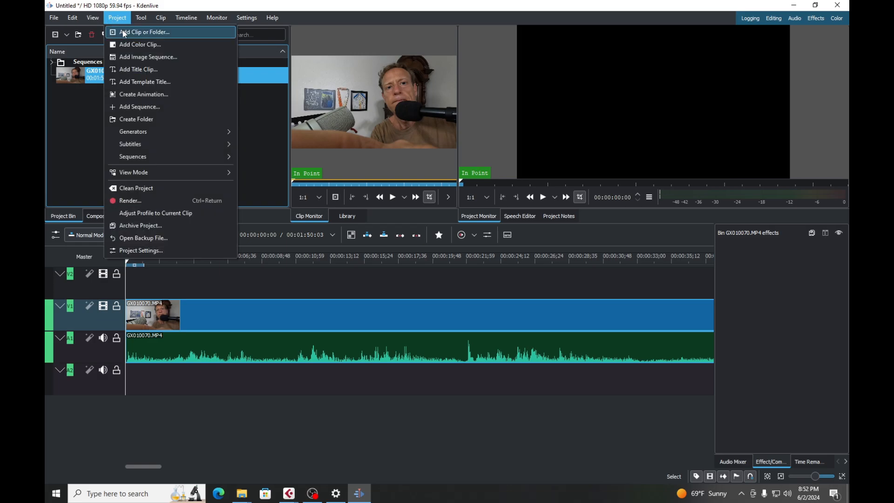
pyautogui.click(140, 32)
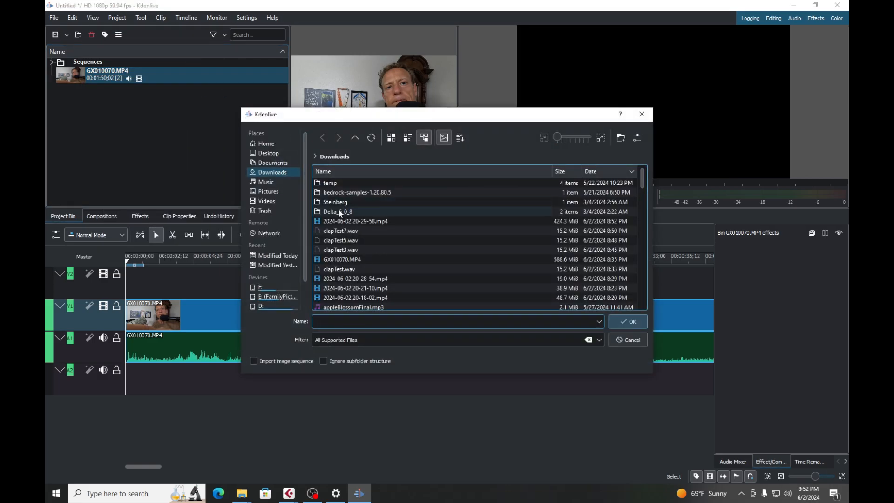
pyautogui.click(336, 229)
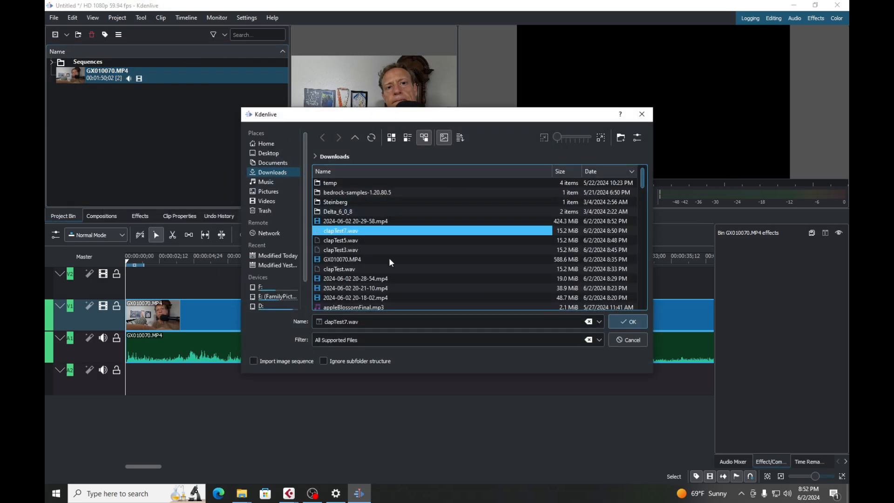
pyautogui.click(628, 322)
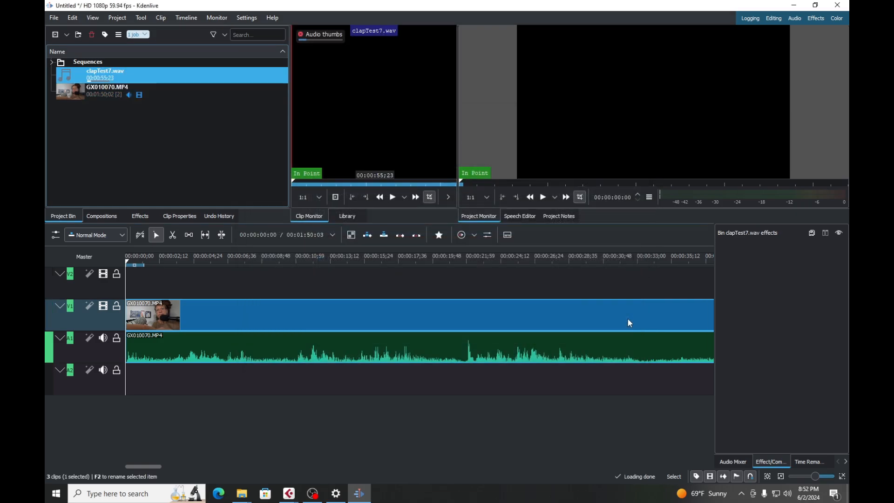
pyautogui.moveTo(333, 199); pyautogui.dragTo(197, 384)
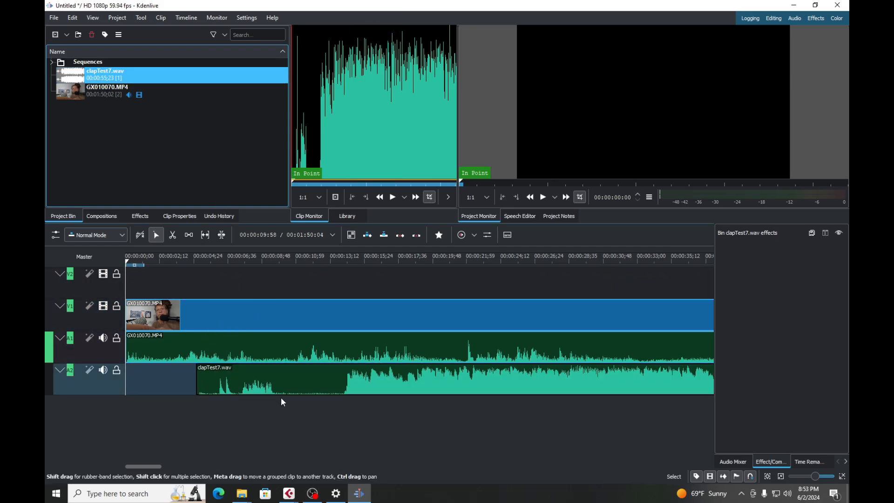
# Cut the GX010070.MP4 clip at about 41 seconds, just before the claps, and delete the part before the cut.
pyautogui.scroll(2, 234, 432)
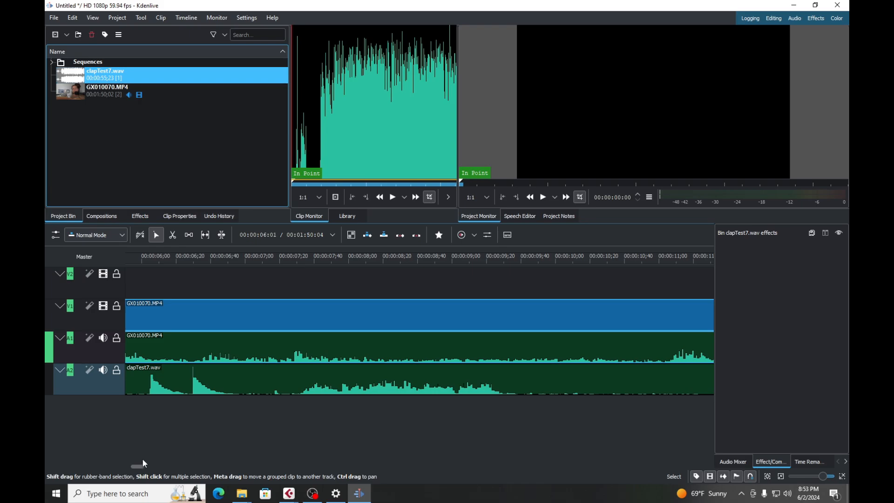
pyautogui.moveTo(137, 467); pyautogui.dragTo(126, 466)
pyautogui.scroll(-2, 237, 418)
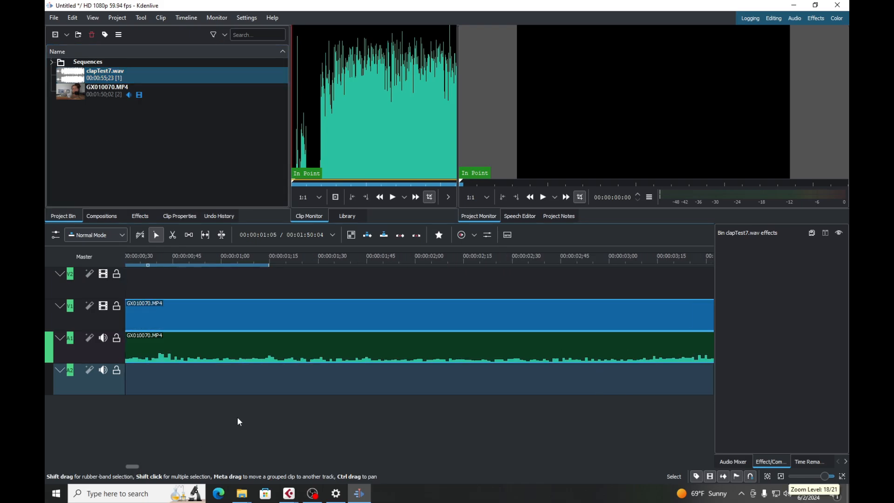
pyautogui.scroll(-1, 253, 410)
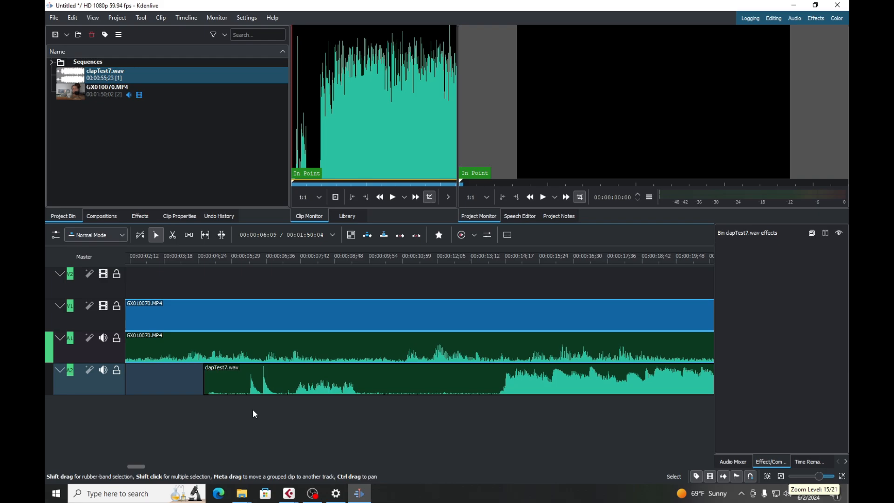
pyautogui.scroll(-1, 226, 420)
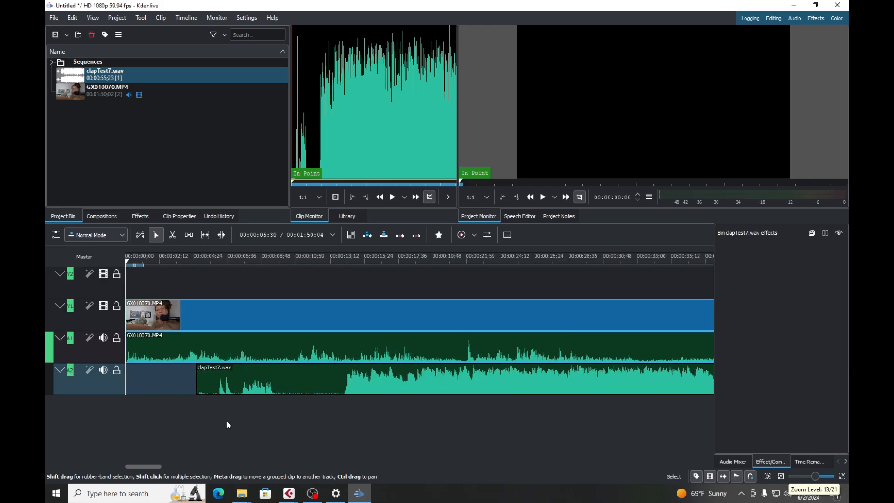
pyautogui.scroll(-1, 259, 405)
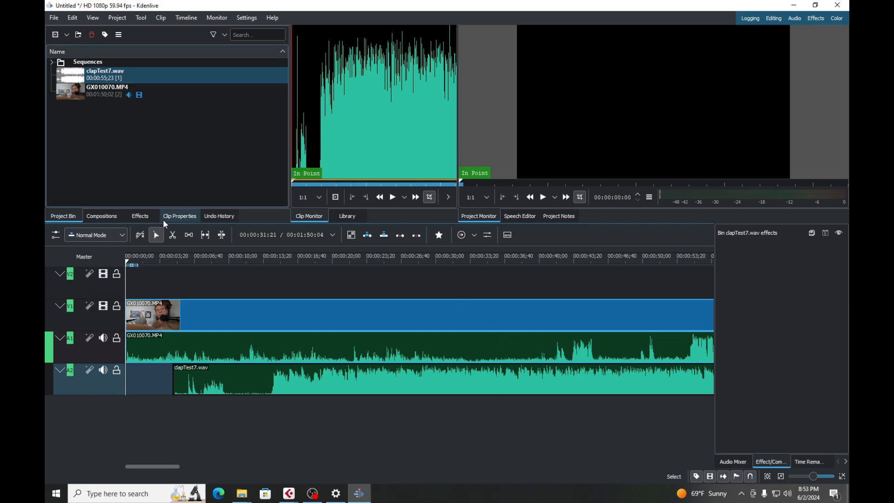
pyautogui.click(172, 234)
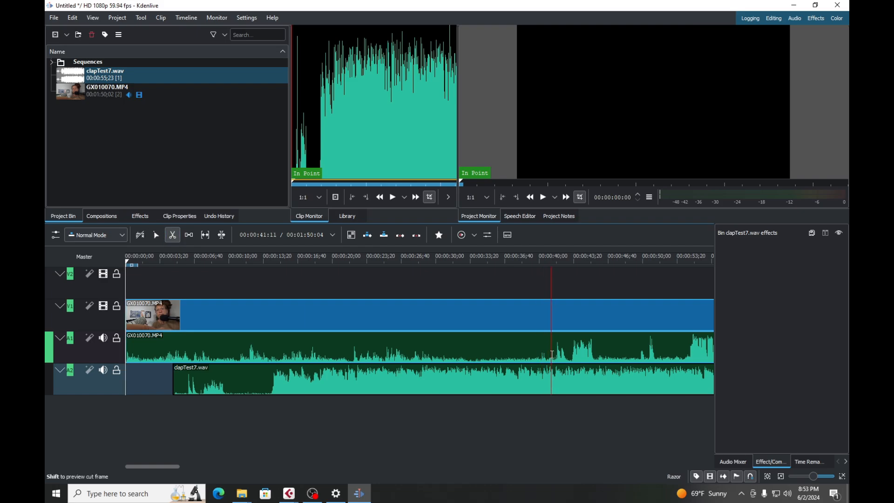
pyautogui.click(551, 355)
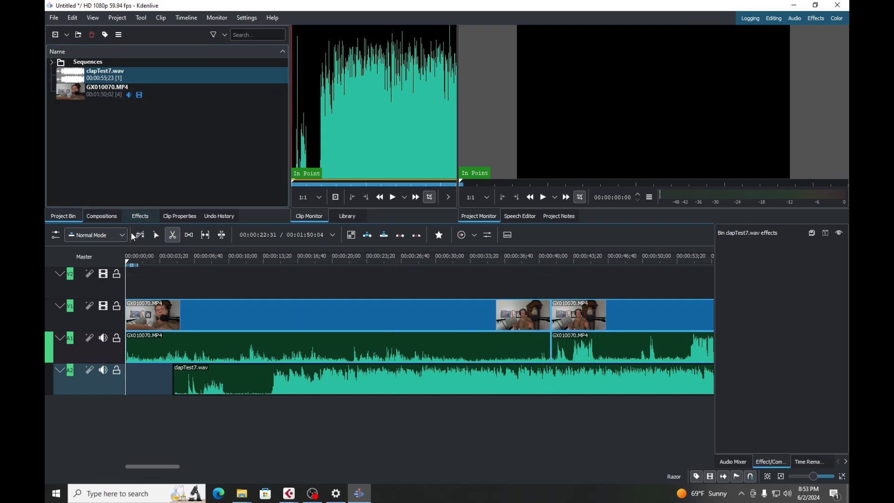
pyautogui.click(155, 235)
pyautogui.click(313, 334)
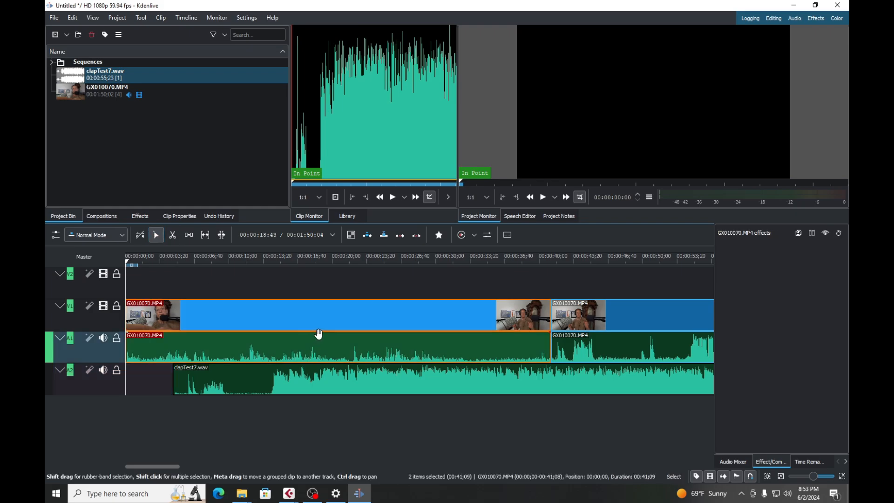
pyautogui.press('Delete')
# Move the remaining GX010070.MP4 clip to about 00:00:05:30 so its claps roughly line up with those in clapTest7.wav.
pyautogui.moveTo(613, 300); pyautogui.dragTo(249, 335)
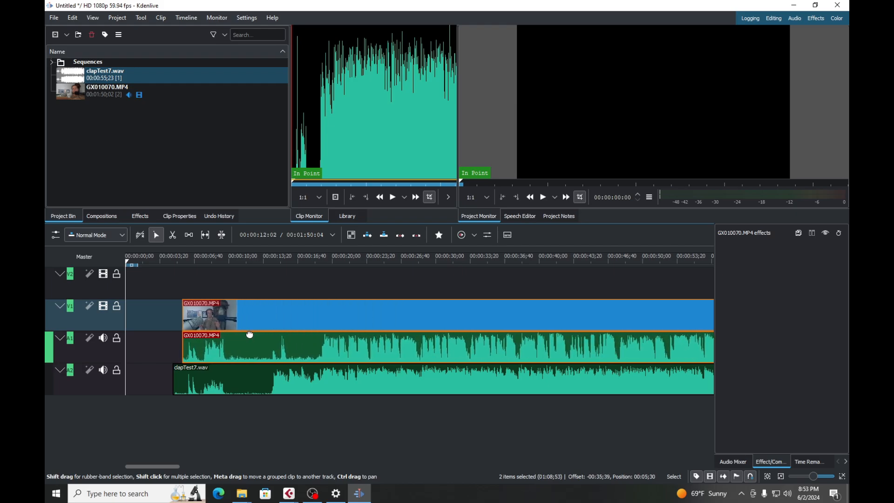
pyautogui.moveTo(250, 335); pyautogui.dragTo(250, 334)
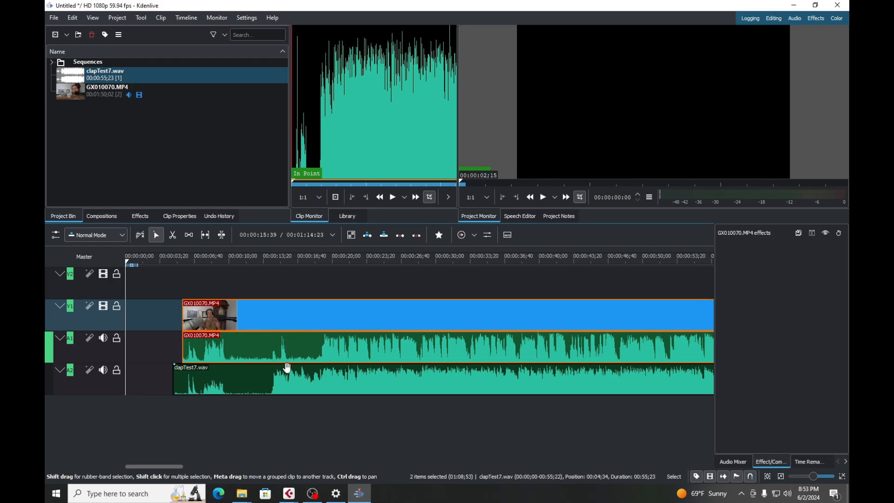
# Shift clapTest7.wav two frames later on track A2 so its first clap peak aligns with the one in the video's audio.
pyautogui.hscroll(1, 214, 391)
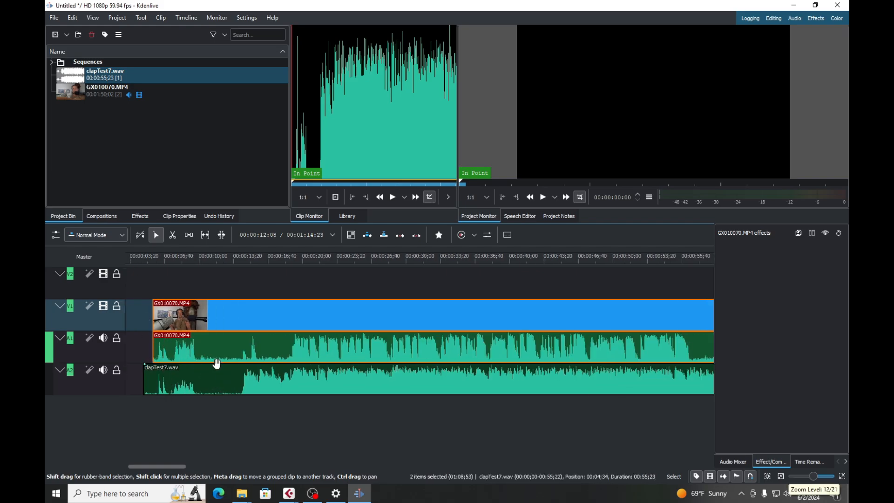
pyautogui.scroll(3, 169, 373)
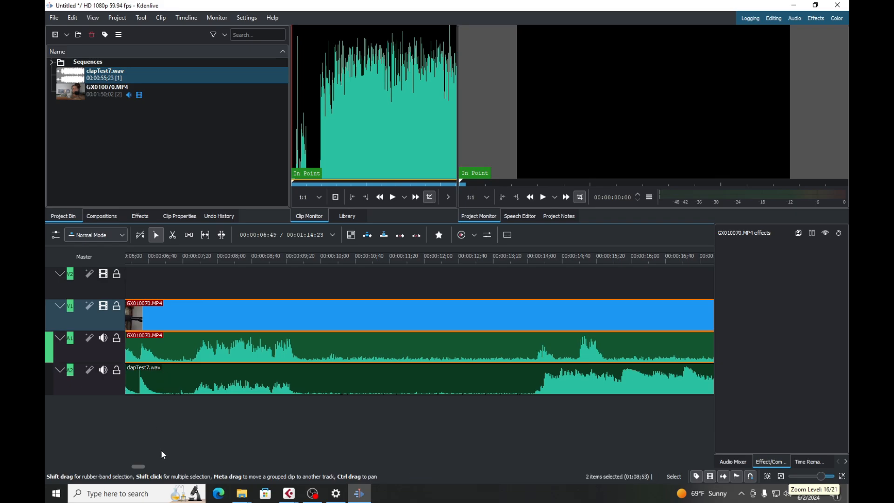
pyautogui.moveTo(142, 471); pyautogui.dragTo(129, 470)
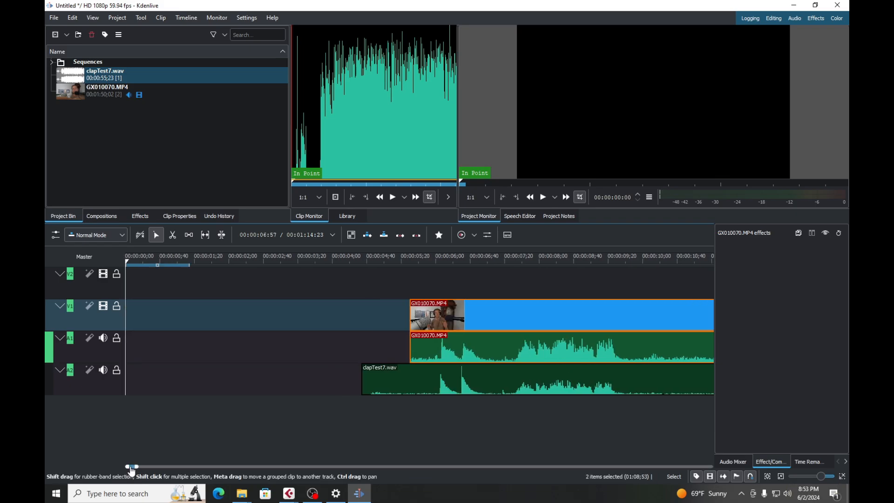
pyautogui.scroll(-3, 361, 392)
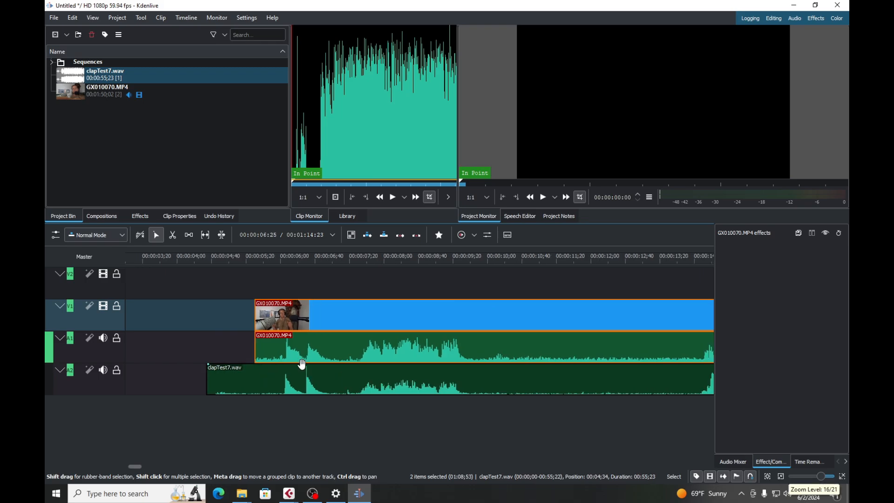
pyautogui.scroll(3, 298, 402)
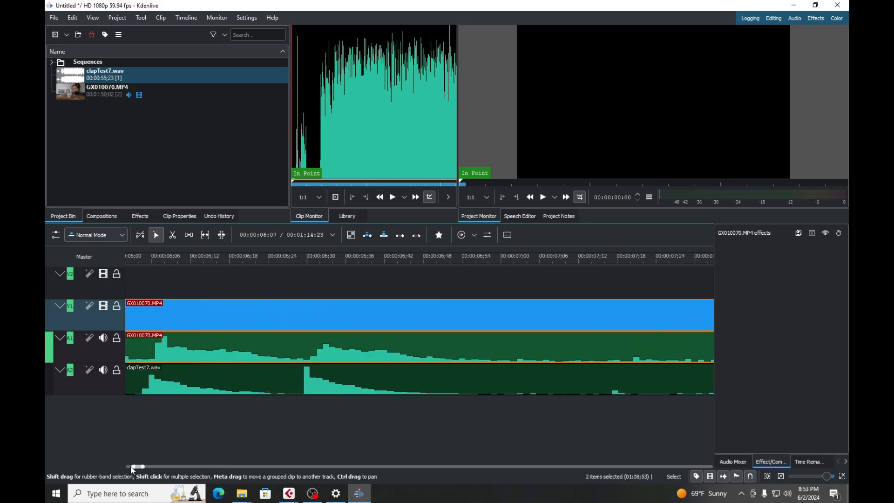
pyautogui.moveTo(142, 470); pyautogui.dragTo(138, 471)
pyautogui.scroll(5, 300, 395)
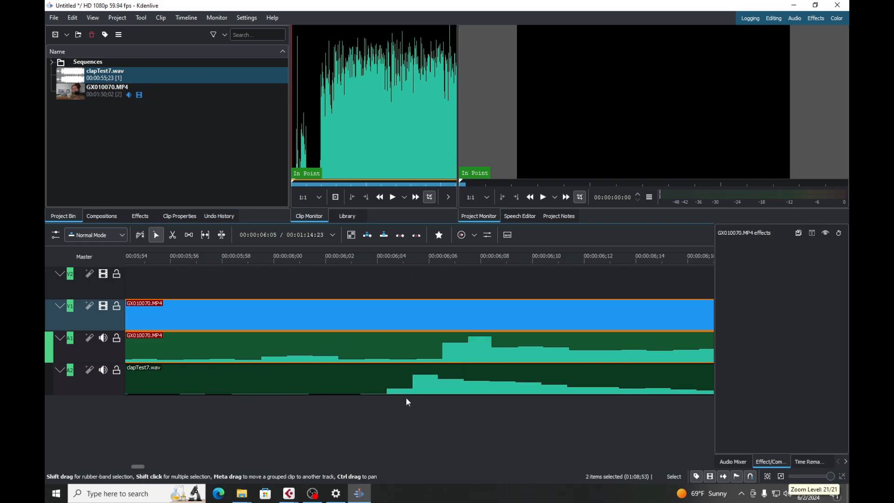
pyautogui.moveTo(419, 379); pyautogui.dragTo(468, 386)
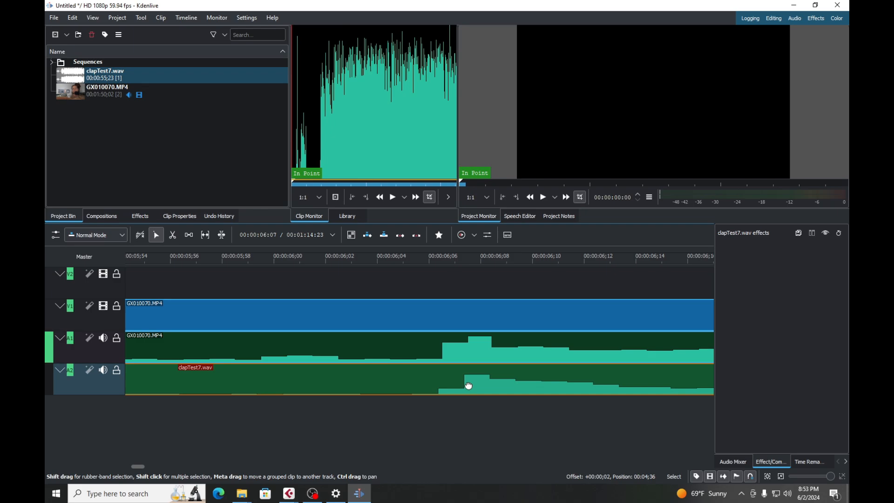
# Compare the waveforms of GX010070.MP4 and clapTest7.wav around the claps and at the ends of both clips.
pyautogui.scroll(-3, 389, 414)
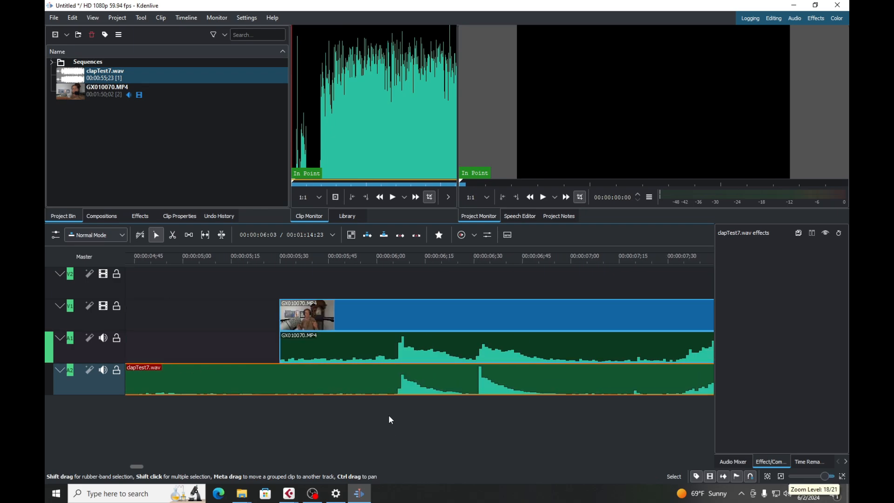
pyautogui.scroll(-2, 389, 414)
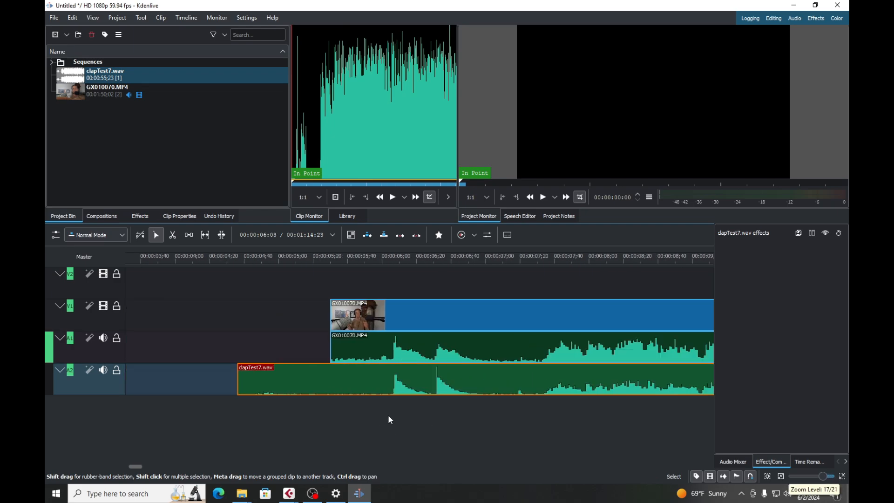
pyautogui.scroll(2, 389, 419)
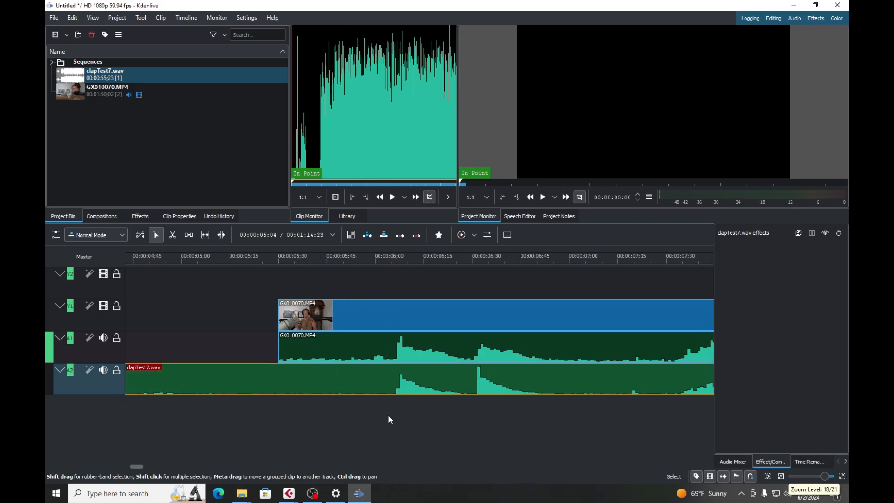
pyautogui.scroll(-4, 390, 420)
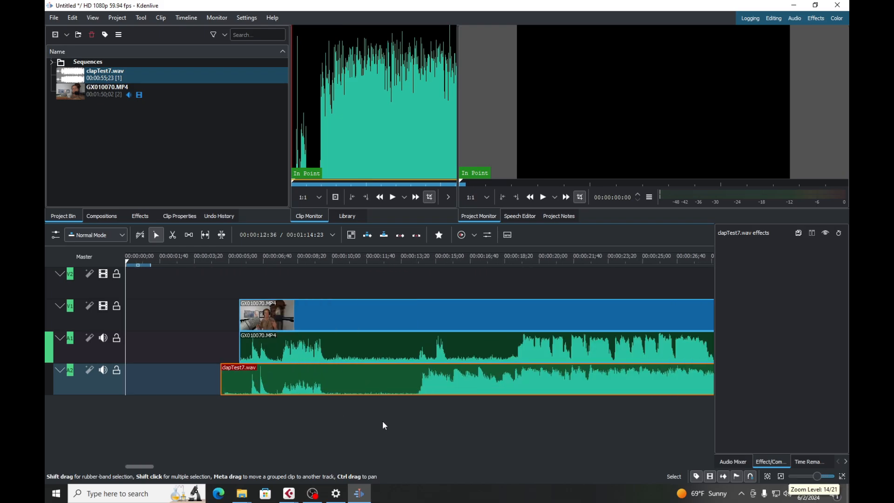
pyautogui.moveTo(141, 467); pyautogui.dragTo(187, 474)
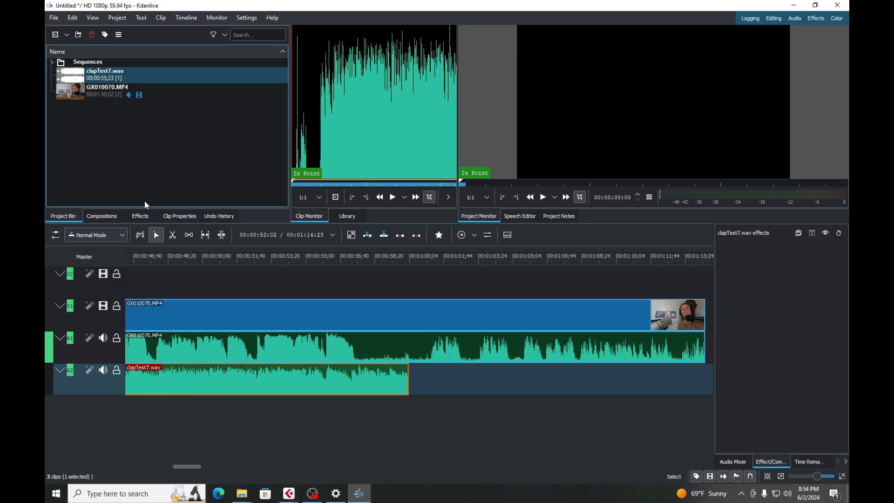
# Cut GX010070.MP4 at about 00:01:00:31, just past the end of clapTest7.wav, and delete the part after the cut.
pyautogui.click(172, 235)
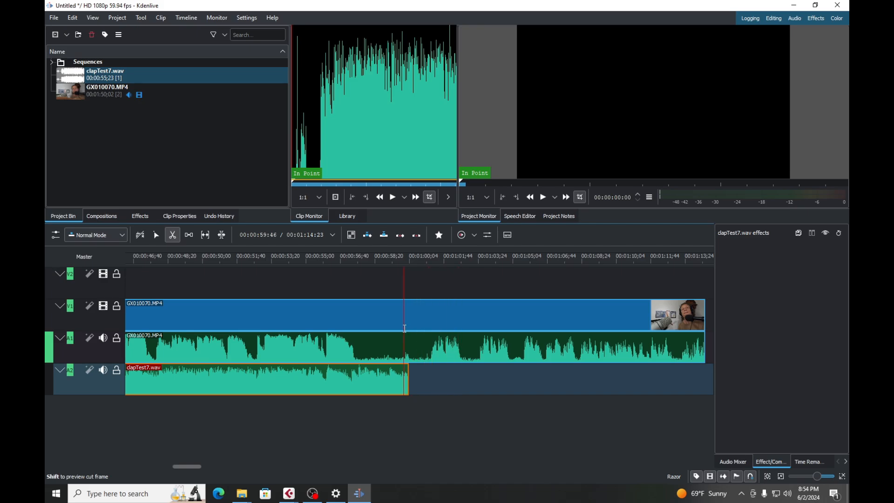
pyautogui.click(427, 259)
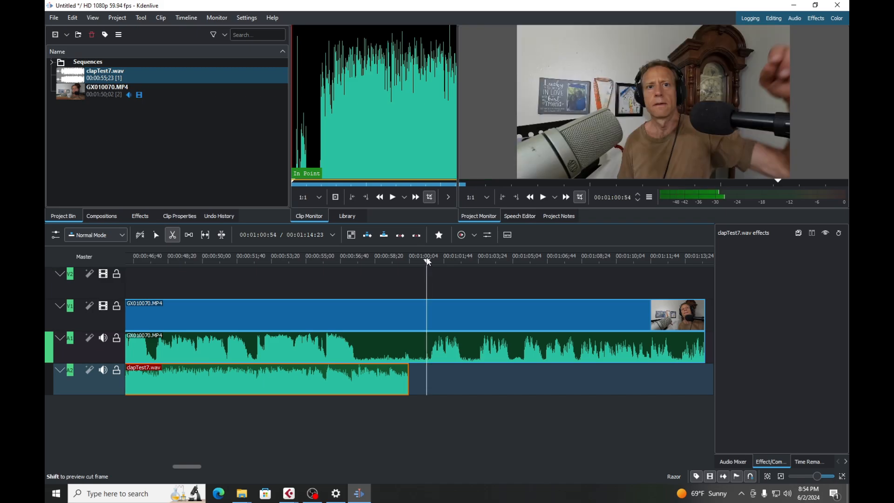
pyautogui.press('space')
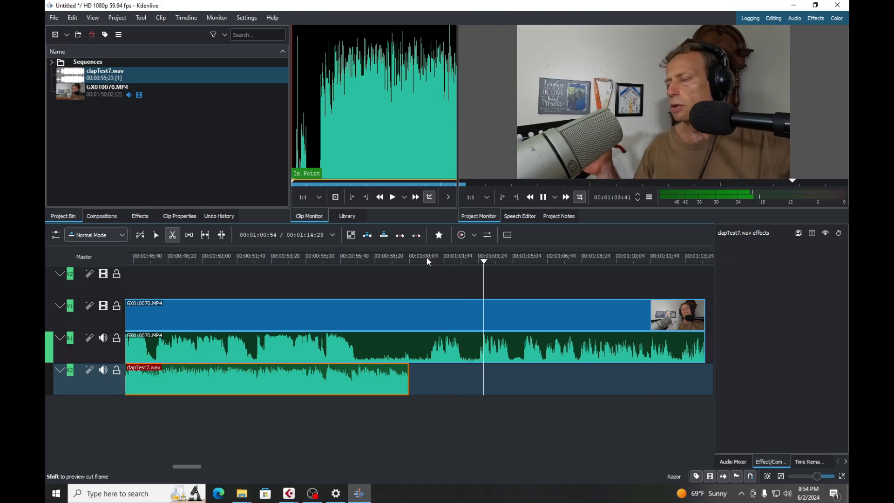
pyautogui.press('space')
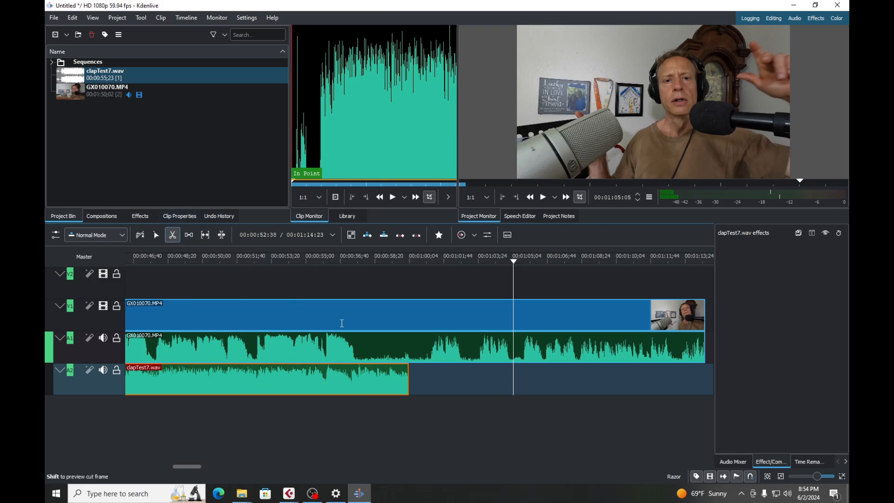
pyautogui.click(419, 354)
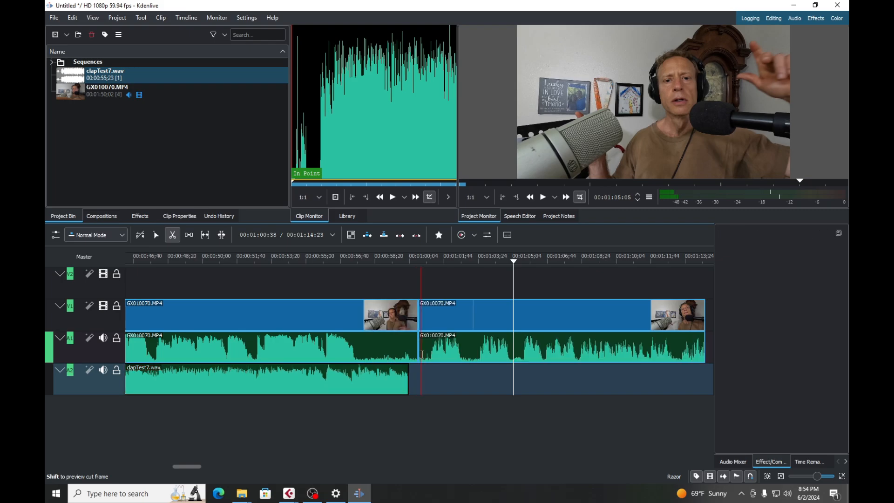
pyautogui.click(156, 236)
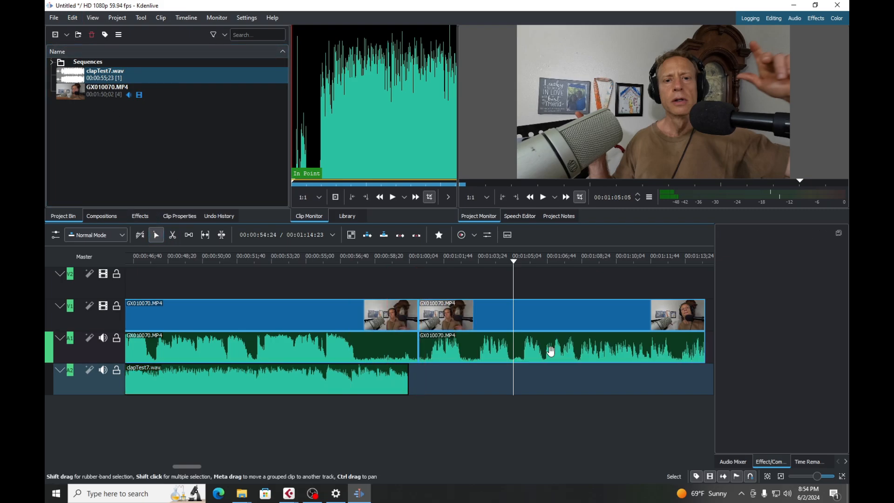
pyautogui.click(523, 329)
pyautogui.press('Delete')
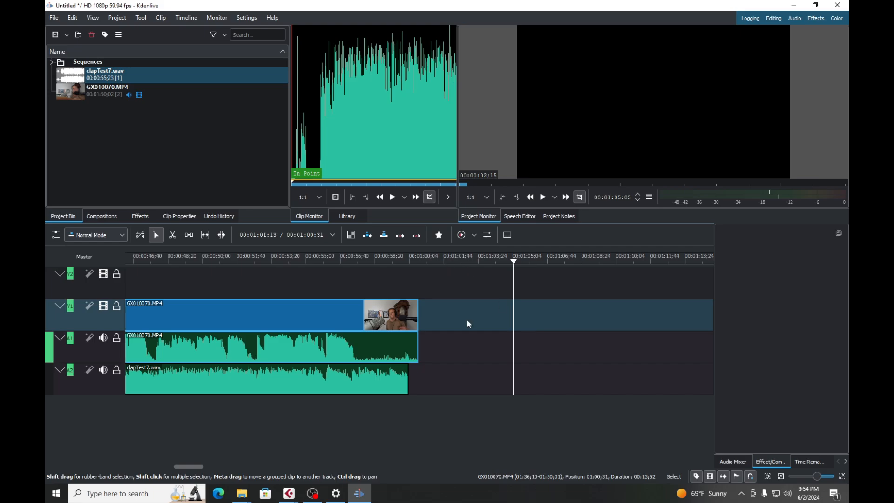
# Play the claps twice from about 00:00:05:57 to check that the video and clapTest7.wav are in sync.
pyautogui.moveTo(195, 467); pyautogui.dragTo(143, 465)
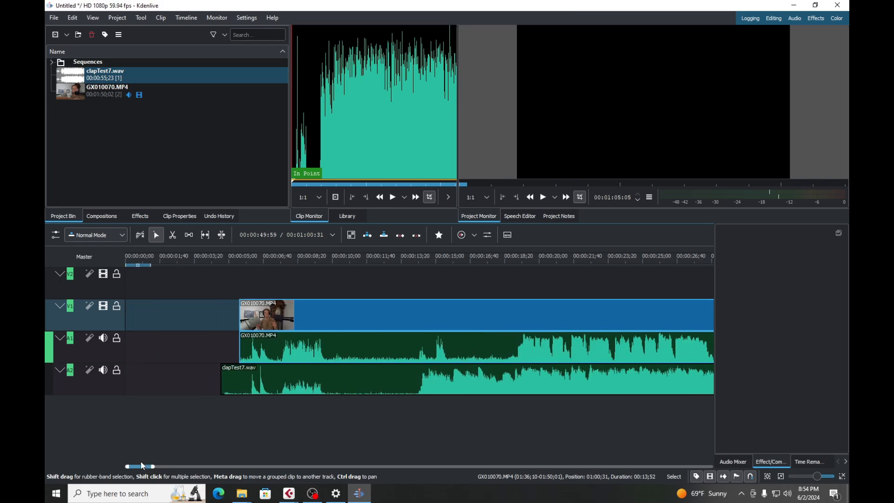
pyautogui.scroll(2, 211, 392)
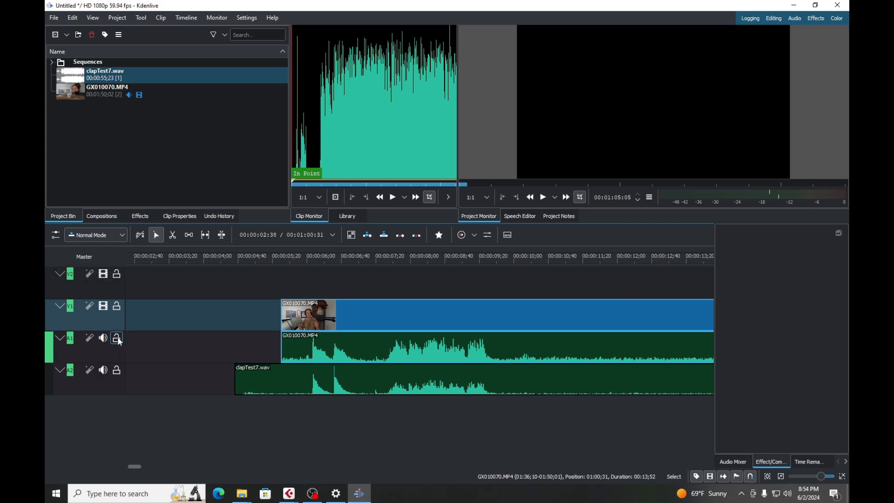
pyautogui.click(305, 263)
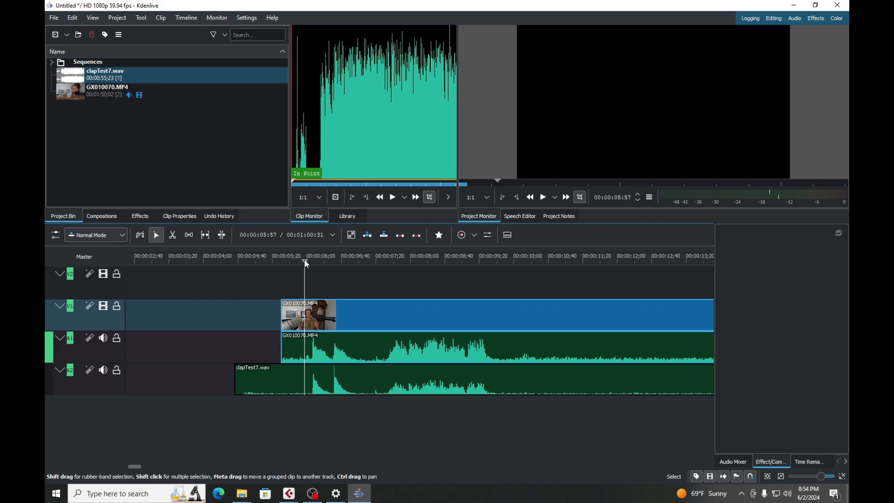
pyautogui.press('space')
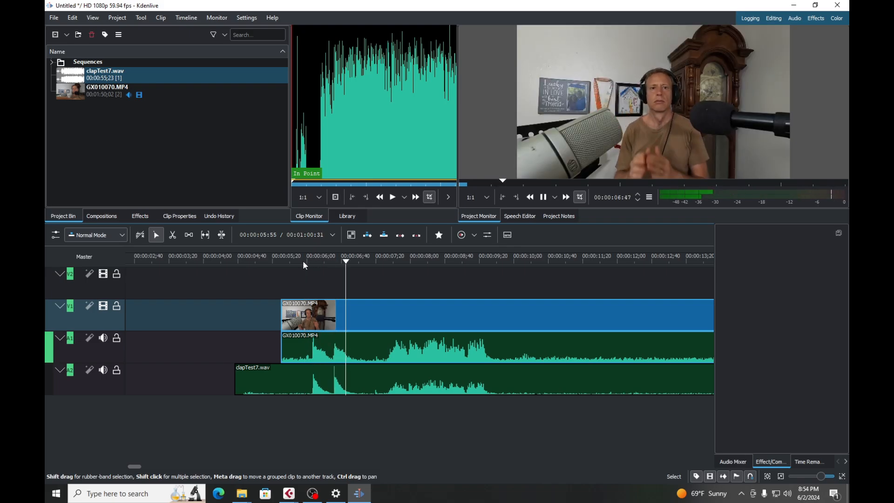
pyautogui.press('space')
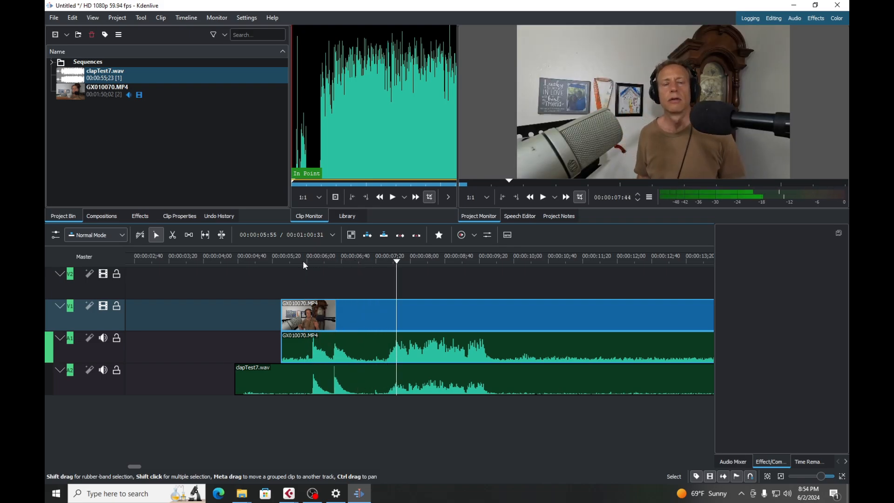
pyautogui.click(303, 259)
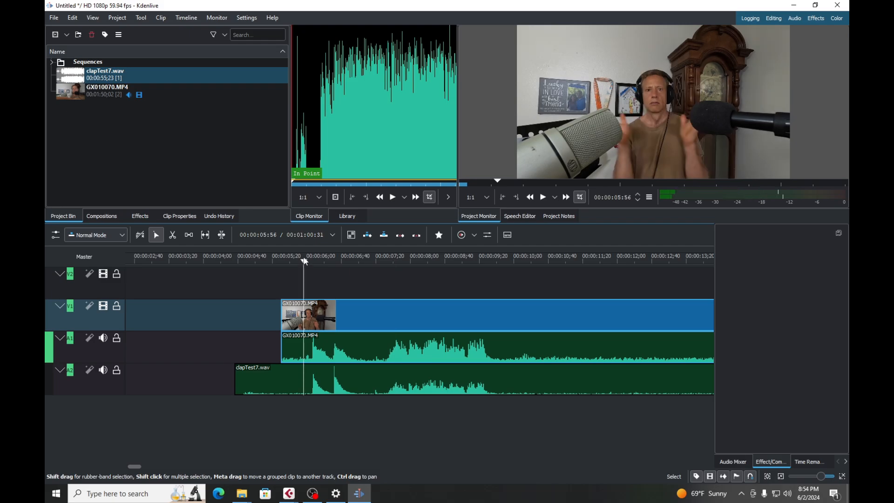
pyautogui.press('space')
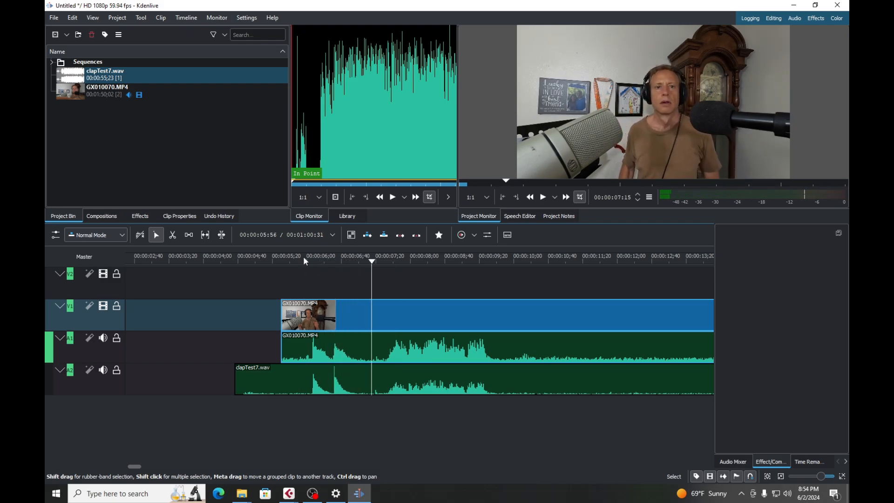
pyautogui.press('space')
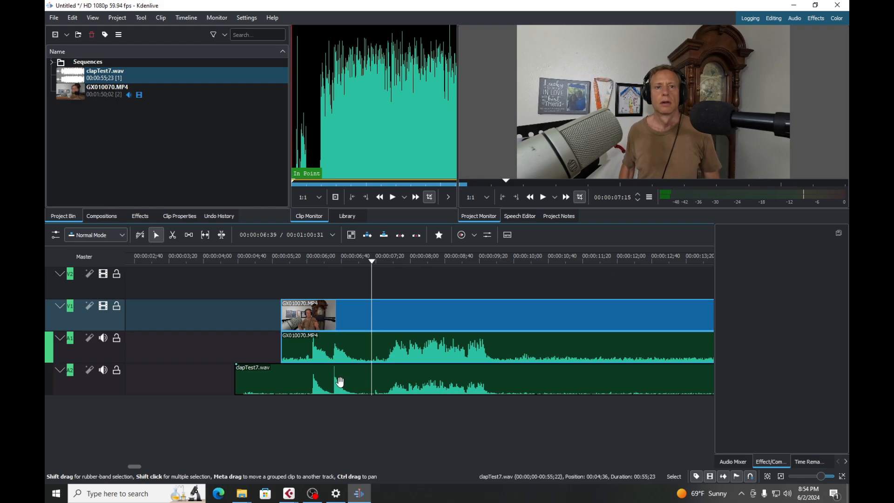
# Shift clapTest7.wav 15 frames later to 00:00:04:51 on track A2 and play the claps and the speech to hear the offset.
pyautogui.moveTo(340, 382); pyautogui.dragTo(353, 381)
pyautogui.click(298, 261)
pyautogui.press('space')
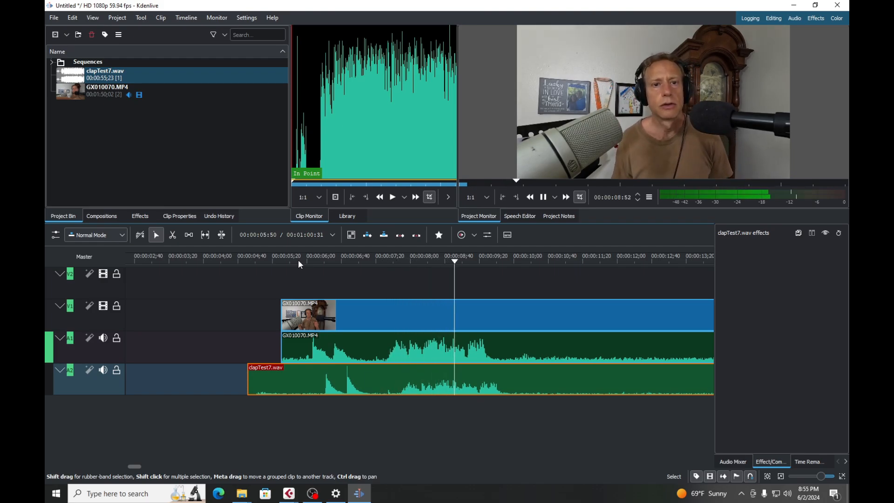
pyautogui.press('space')
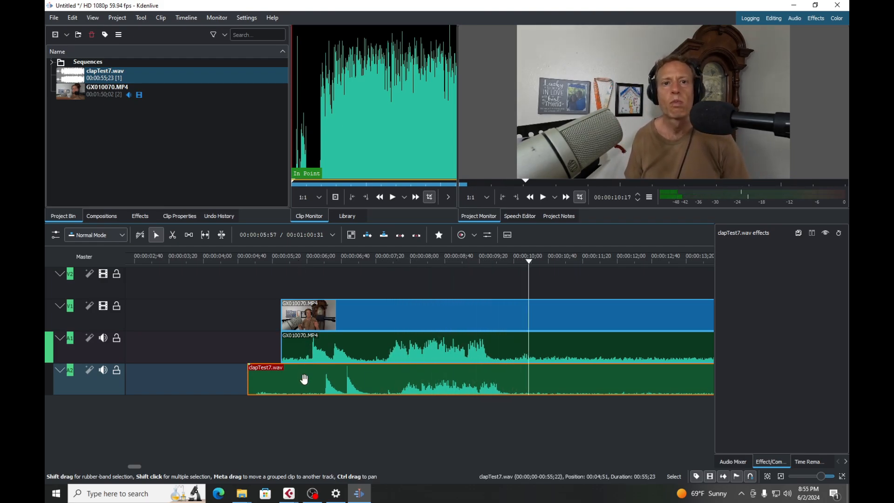
pyautogui.keyDown('ctrl'); pyautogui.scroll(5, 305, 389); pyautogui.keyUp('ctrl')
pyautogui.keyDown('ctrl'); pyautogui.scroll(-3, 257, 359); pyautogui.keyUp('ctrl')
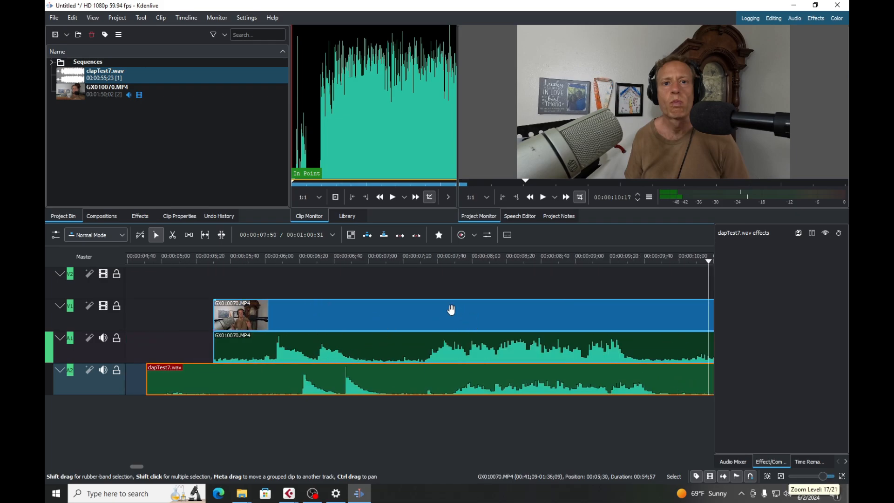
pyautogui.click(444, 258)
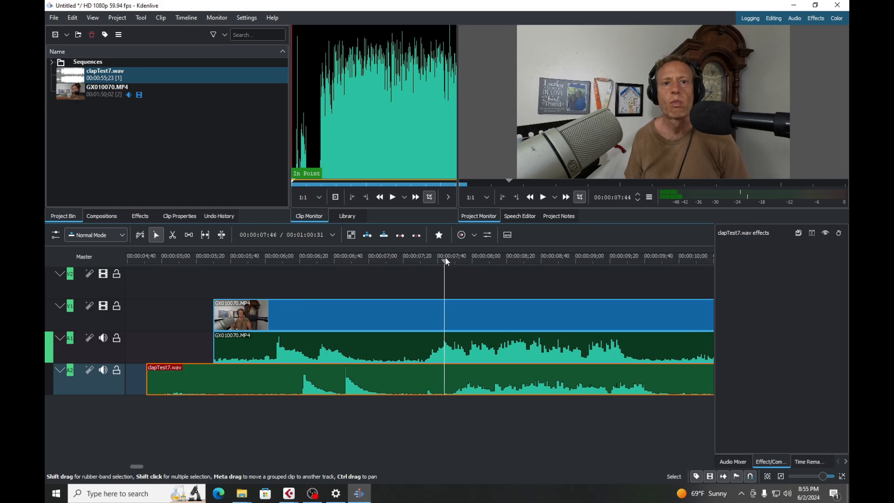
pyautogui.press('space')
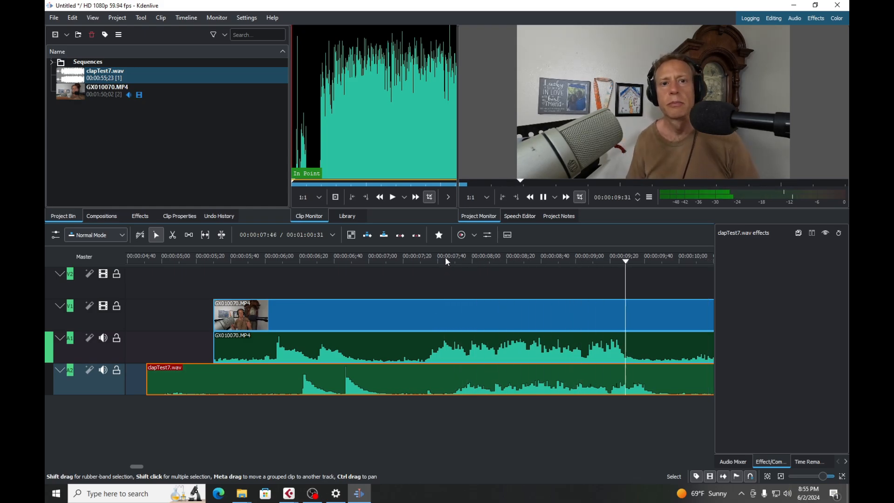
pyautogui.press('space')
# Move clapTest7.wav back to 00:00:04:36 on track A2 so its first clap peak aligns with the one in the video's audio.
pyautogui.scroll(2, 333, 431)
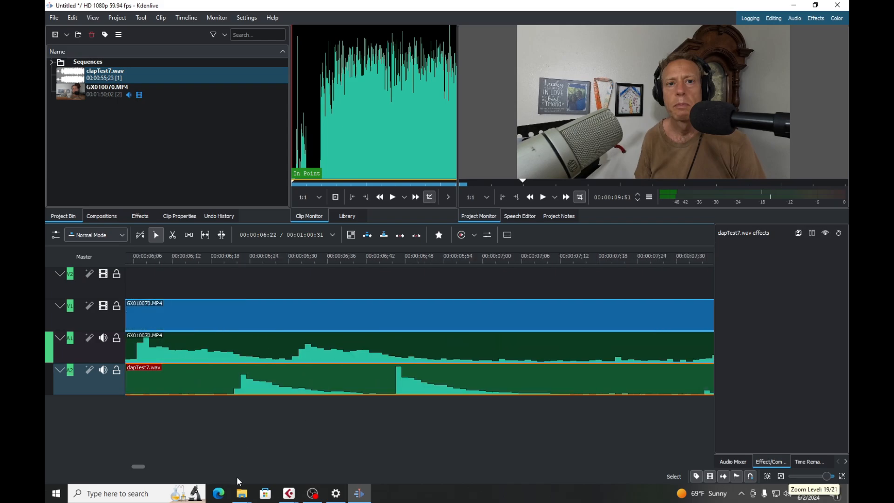
pyautogui.moveTo(138, 467)
pyautogui.mouseDown()
pyautogui.moveTo(115, 467)
pyautogui.moveTo(136, 467)
pyautogui.mouseUp()
pyautogui.moveTo(510, 380); pyautogui.dragTo(408, 384)
pyautogui.scroll(-1, 449, 383)
pyautogui.scroll(3, 449, 382)
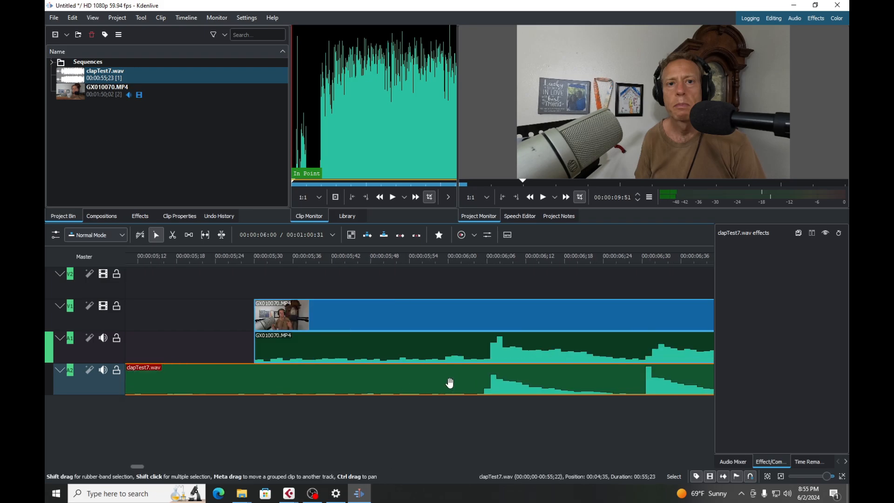
pyautogui.scroll(1, 452, 382)
pyautogui.moveTo(456, 381); pyautogui.dragTo(482, 381)
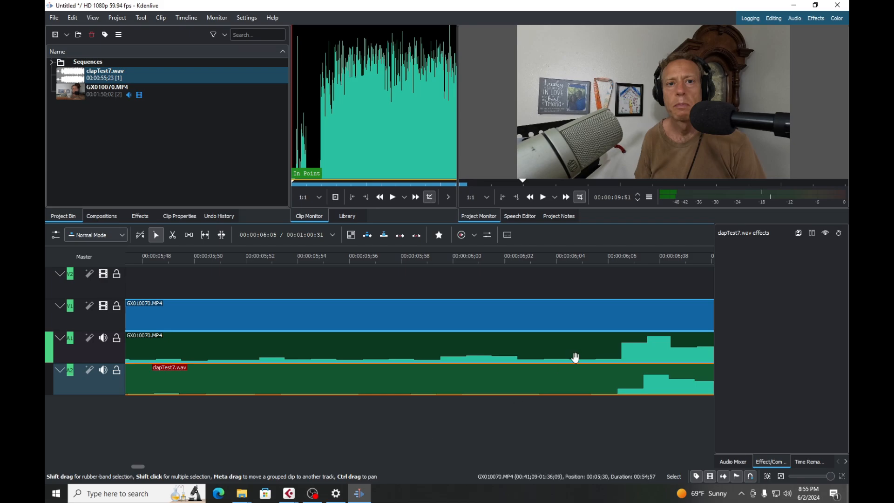
# Play the realigned clips from the claps through the first spoken passage to check their sync.
pyautogui.scroll(-1, 569, 358)
pyautogui.scroll(-6, 560, 365)
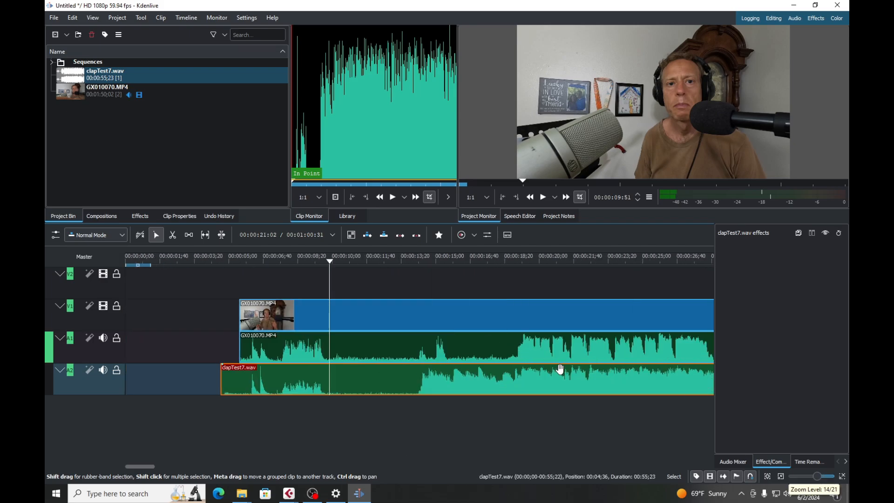
pyautogui.click(249, 258)
pyautogui.press('space')
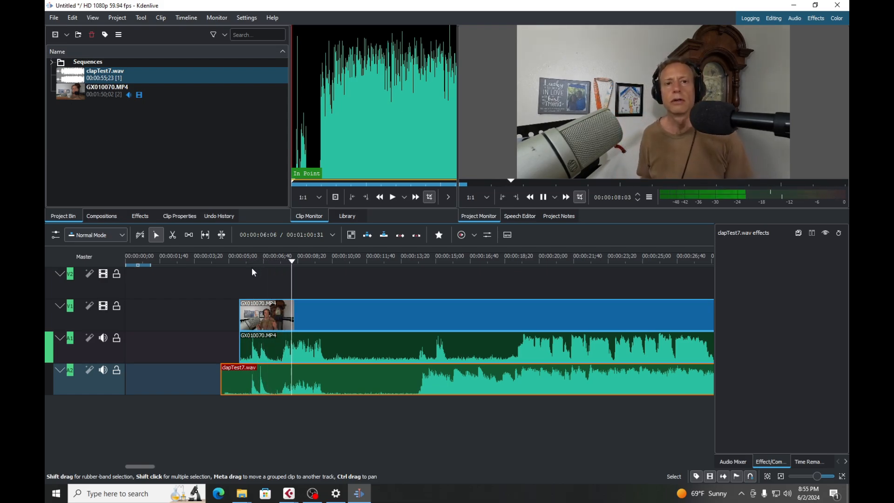
pyautogui.press('space')
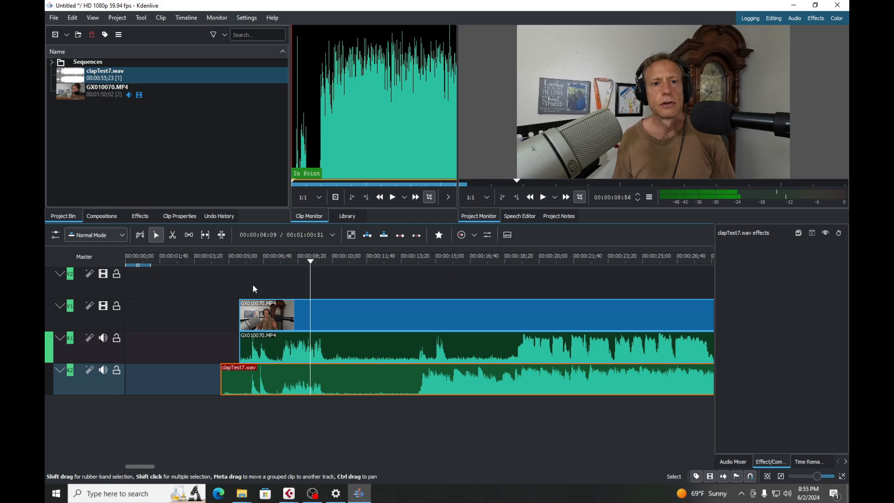
# Play both tracks from about 00:00:14:14, where the clapTest7.wav waveform gets louder, to check the sync further on.
pyautogui.click(421, 259)
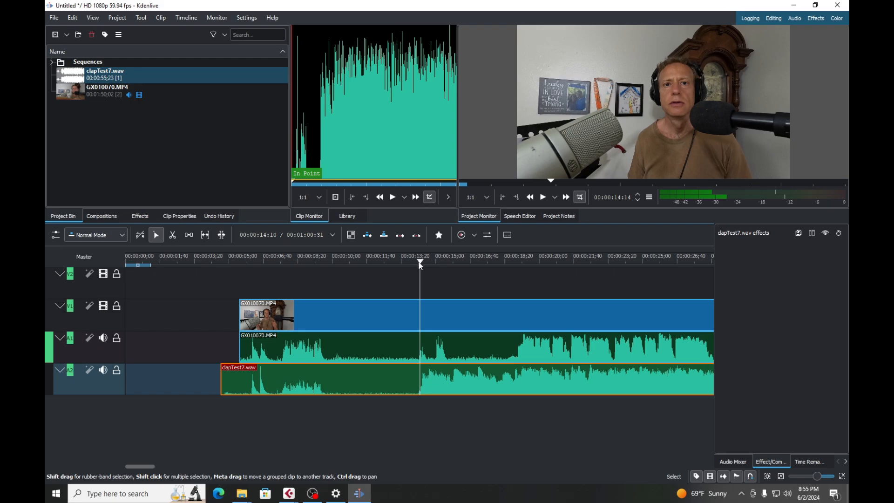
pyautogui.press('space')
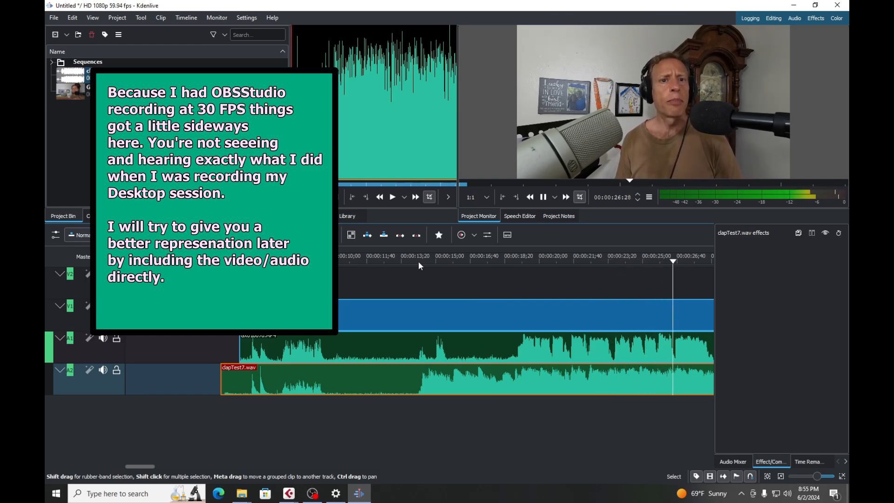
pyautogui.press('space')
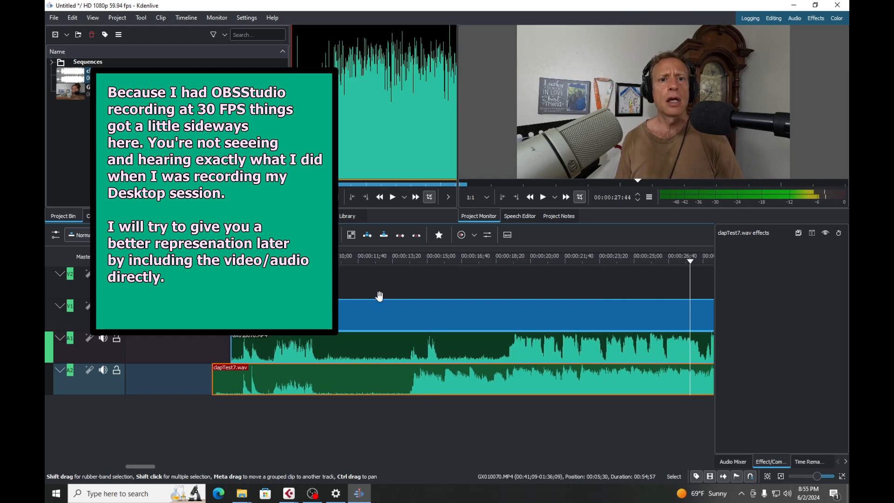
pyautogui.scroll(-1, 359, 316)
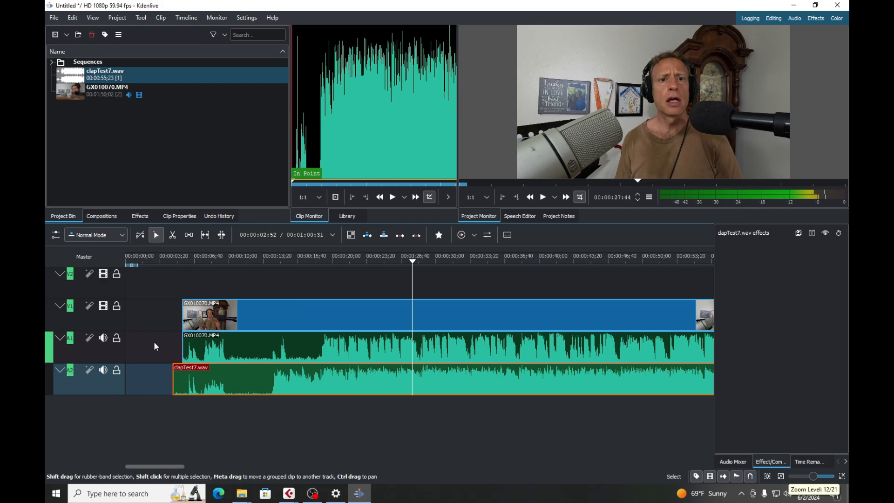
# Mute track A2 and play the video with only its own GX010070.MP4 audio from where its waveform gets louder.
pyautogui.click(102, 370)
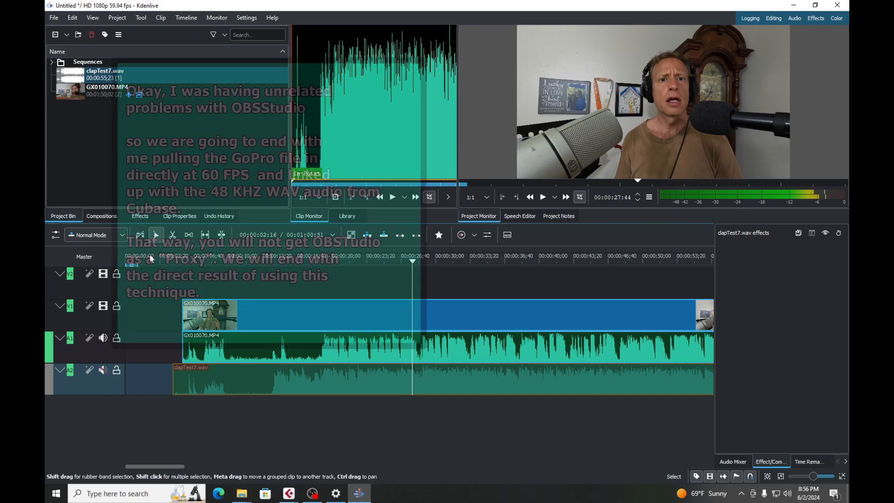
pyautogui.click(322, 259)
pyautogui.press('space')
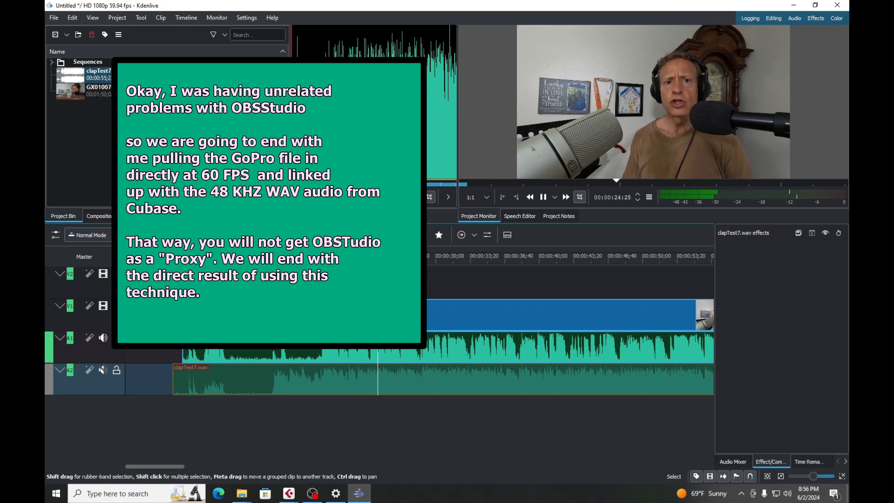
pyautogui.press('space')
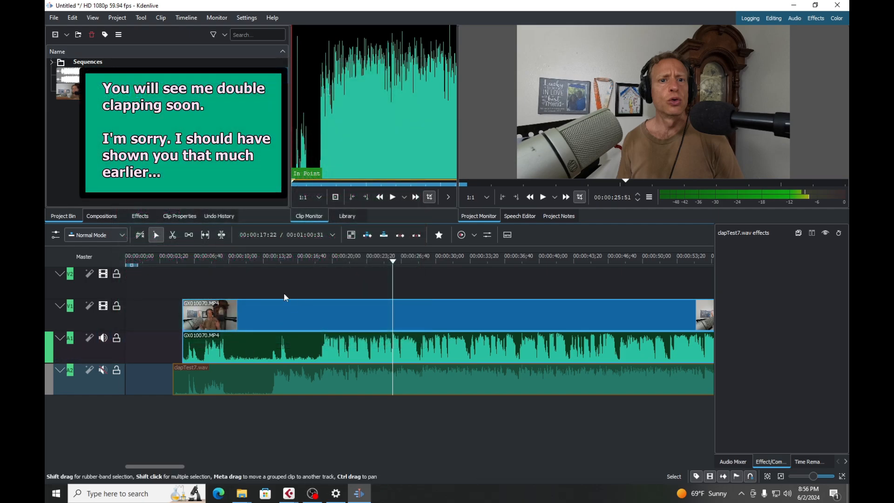
# Mute track A1, unmute track A2, and place the playhead just before the clapTest7.wav waveform gets louder.
pyautogui.click(102, 341)
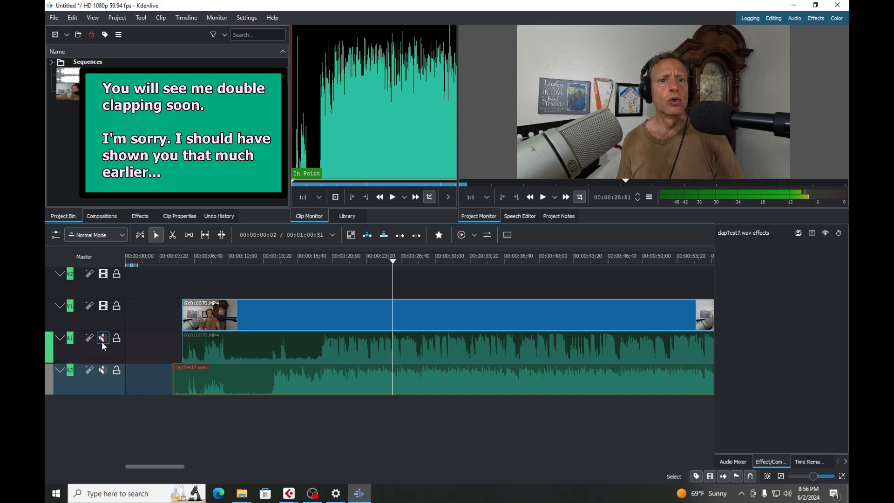
pyautogui.click(103, 369)
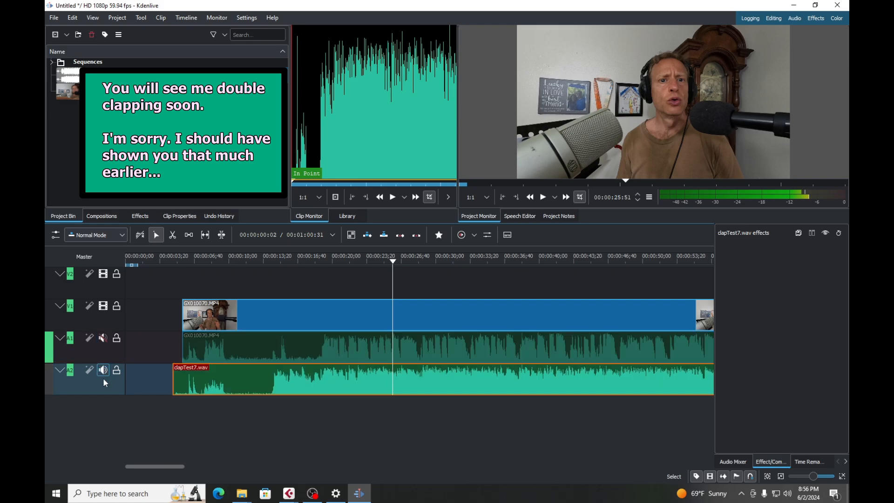
pyautogui.click(275, 262)
pyautogui.click(269, 261)
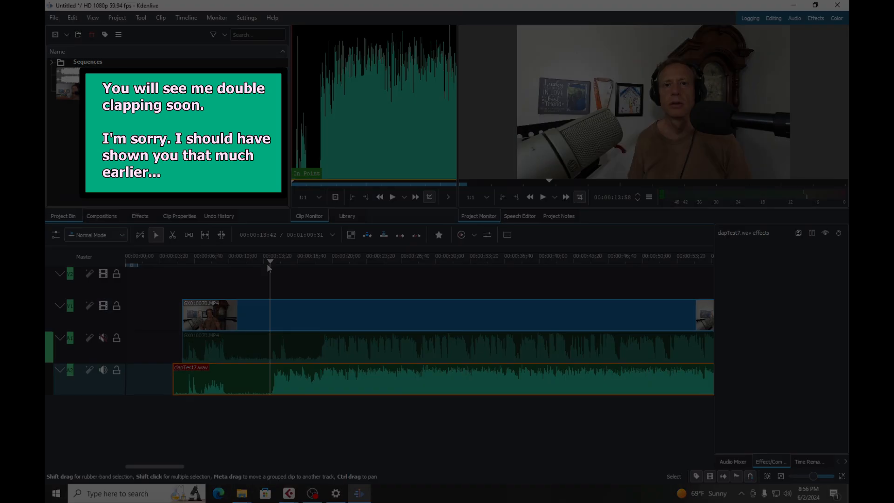